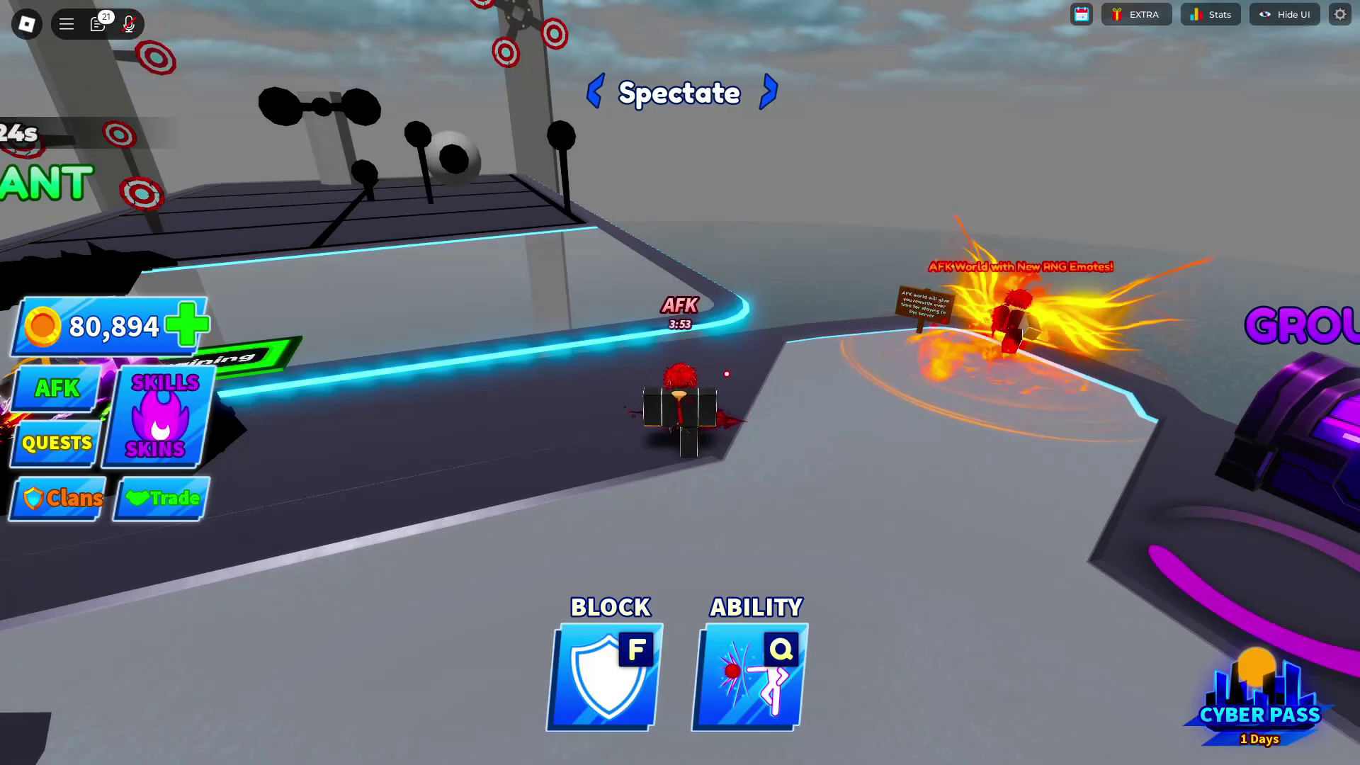
Cycle Roblox's Shift+F3 stats overlay to the detailed network list, then close the Roblox window.
{"action": "key", "text": "shift+F3"}
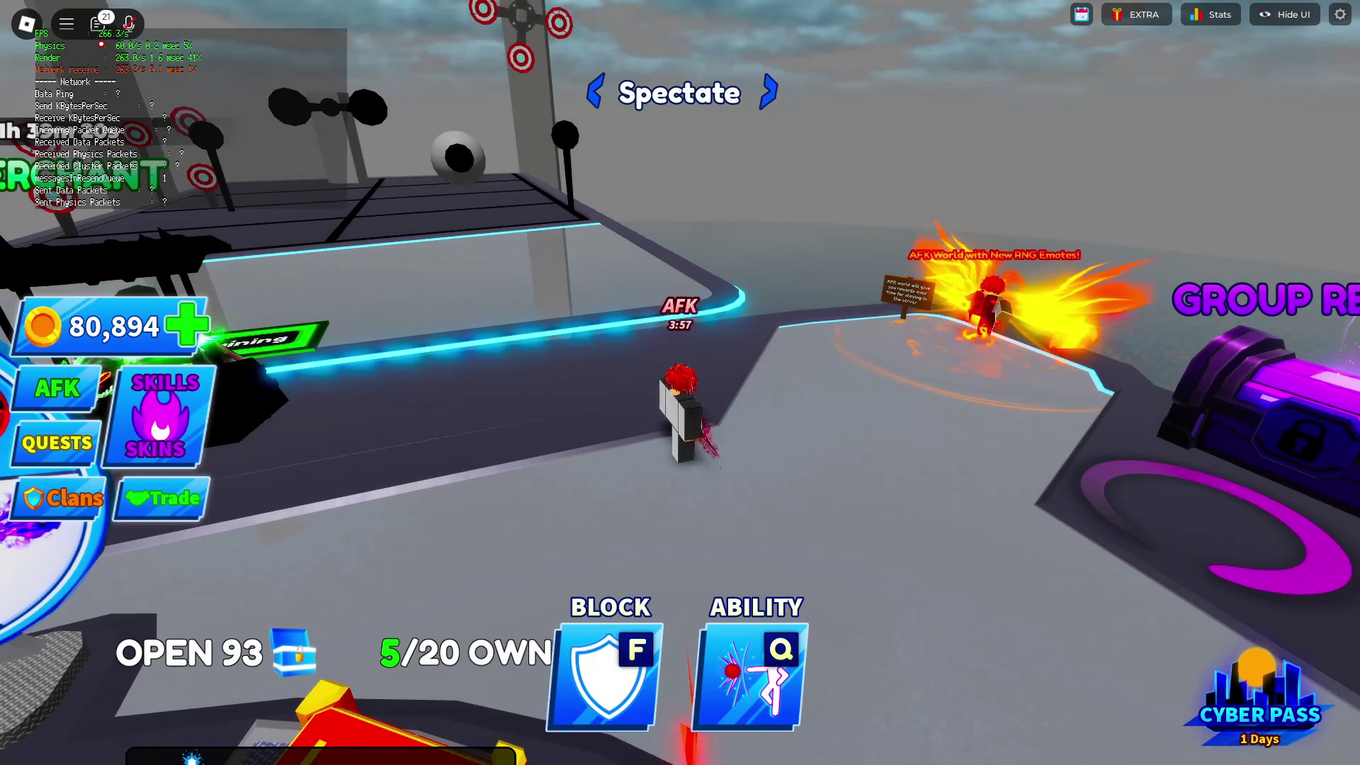
{"action": "key", "text": "shift+F3"}
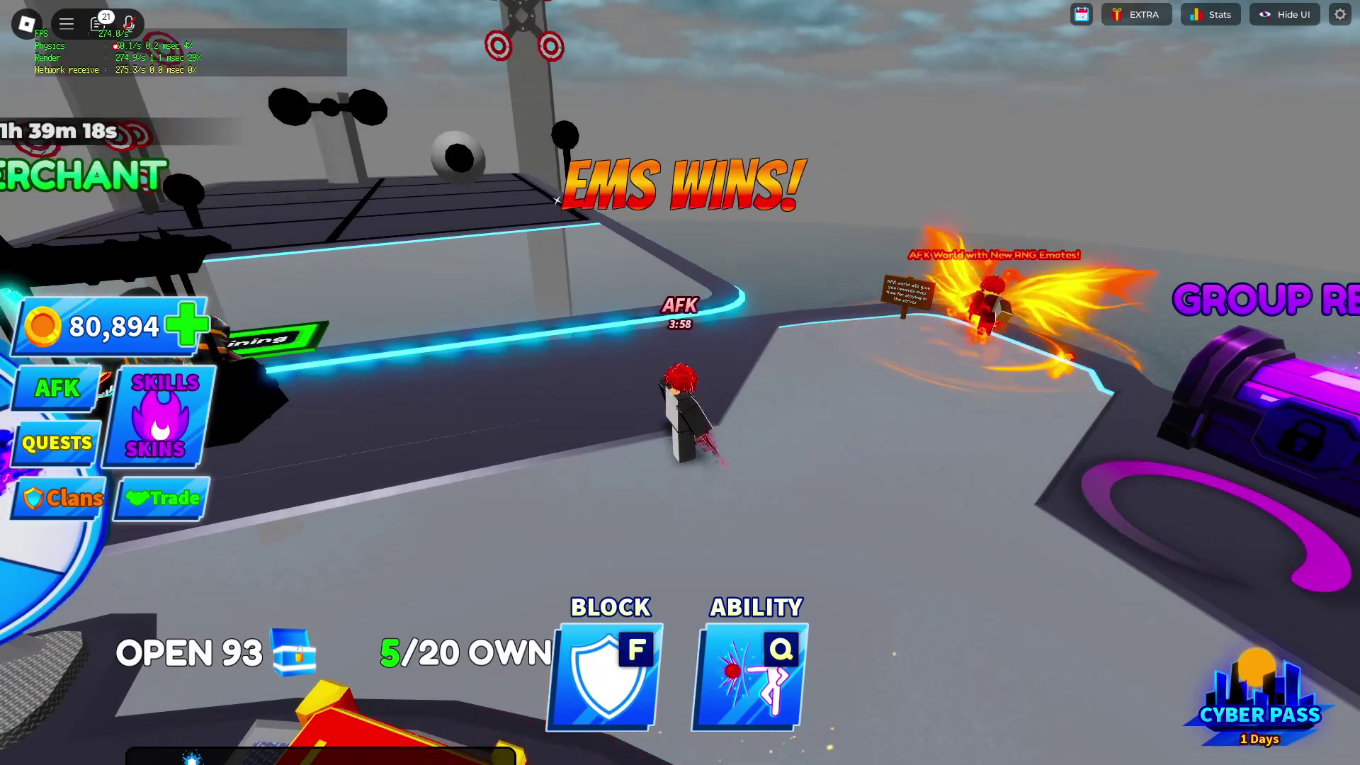
{"action": "key", "text": "shift+F3"}
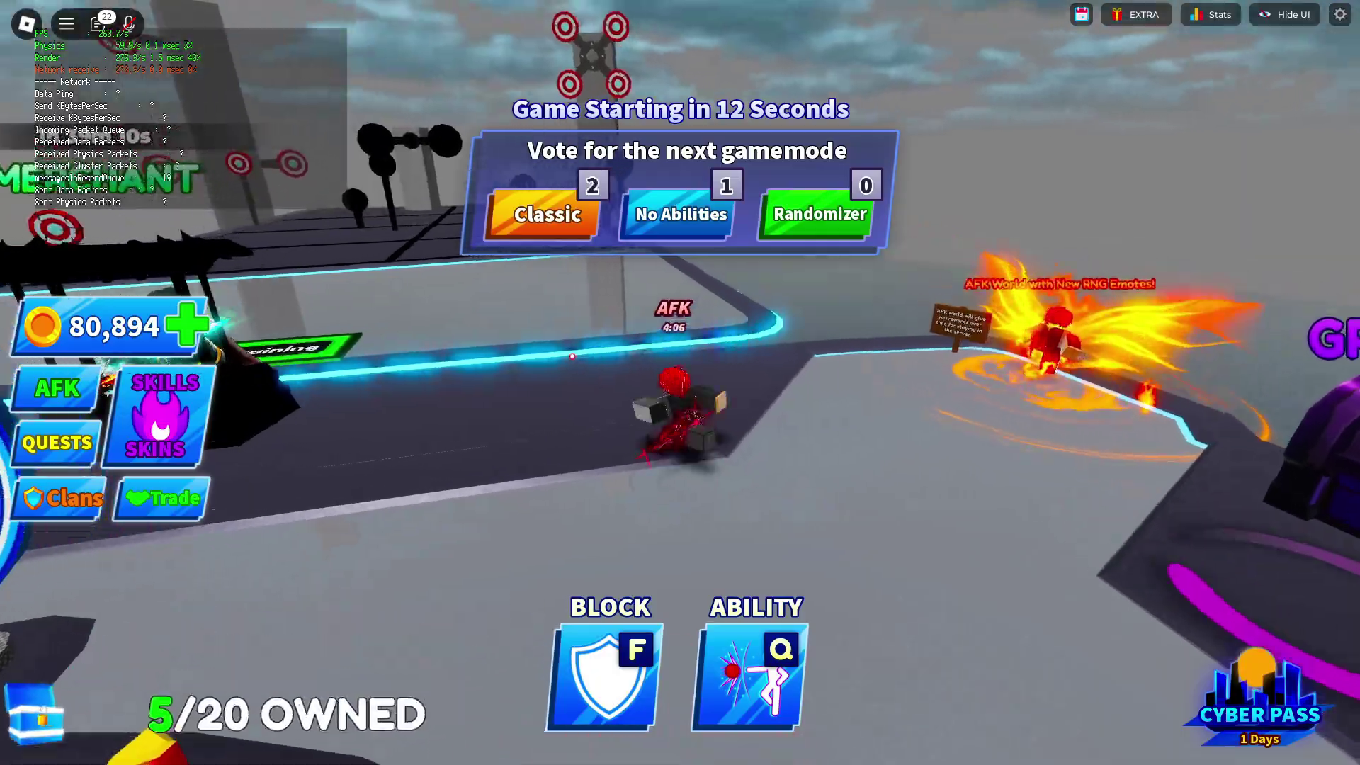
{"action": "mouse_move", "coordinate": [377, 312]}
{"action": "left_mouse_down"}
{"action": "mouse_move", "coordinate": [627, 320]}
{"action": "mouse_move", "coordinate": [717, 346]}
{"action": "left_mouse_up"}
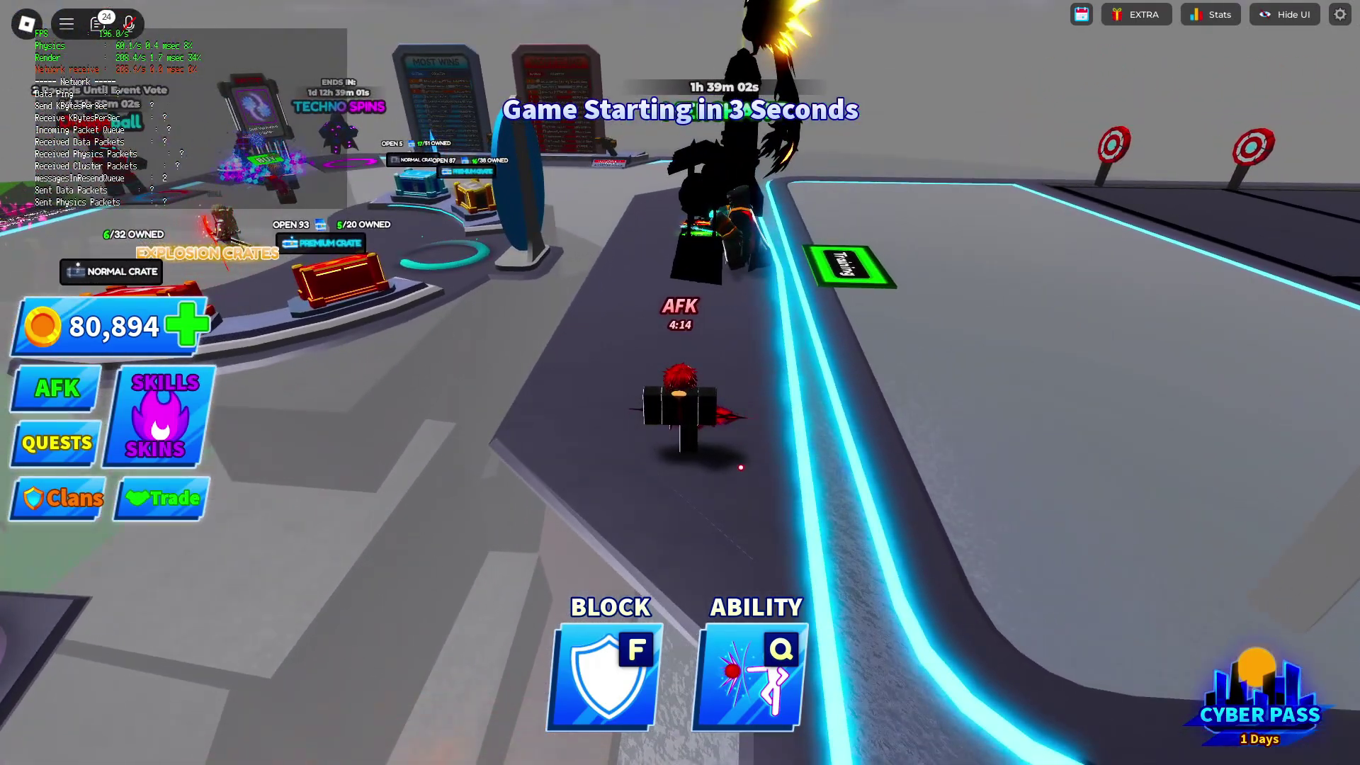
{"action": "key", "text": "super"}
{"action": "right_click", "coordinate": [883, 750]}
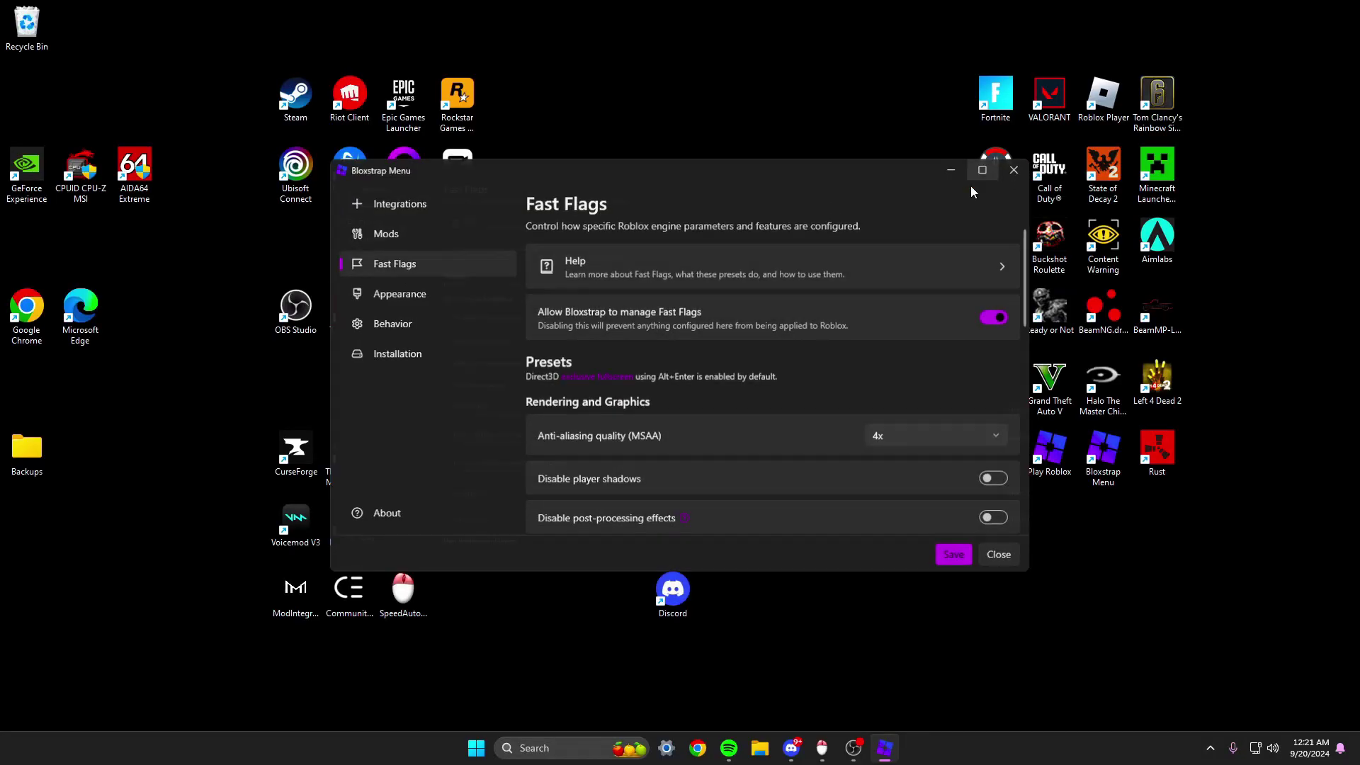
Launch Bloxstrap Menu from its desktop shortcut.
{"action": "double_click", "coordinate": [977, 179]}
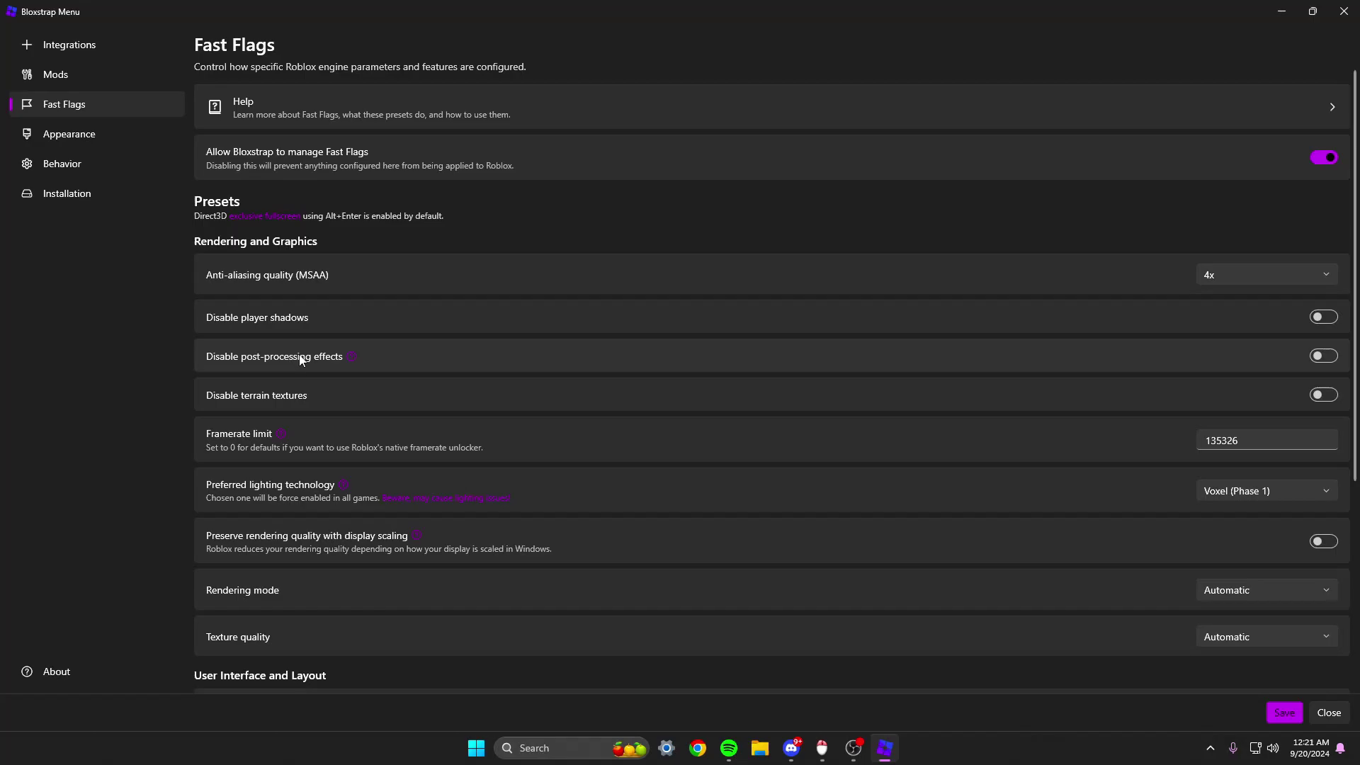
Open the mods folder from the Mods page and browse into content, then Textures.
{"action": "left_click", "coordinate": [105, 77]}
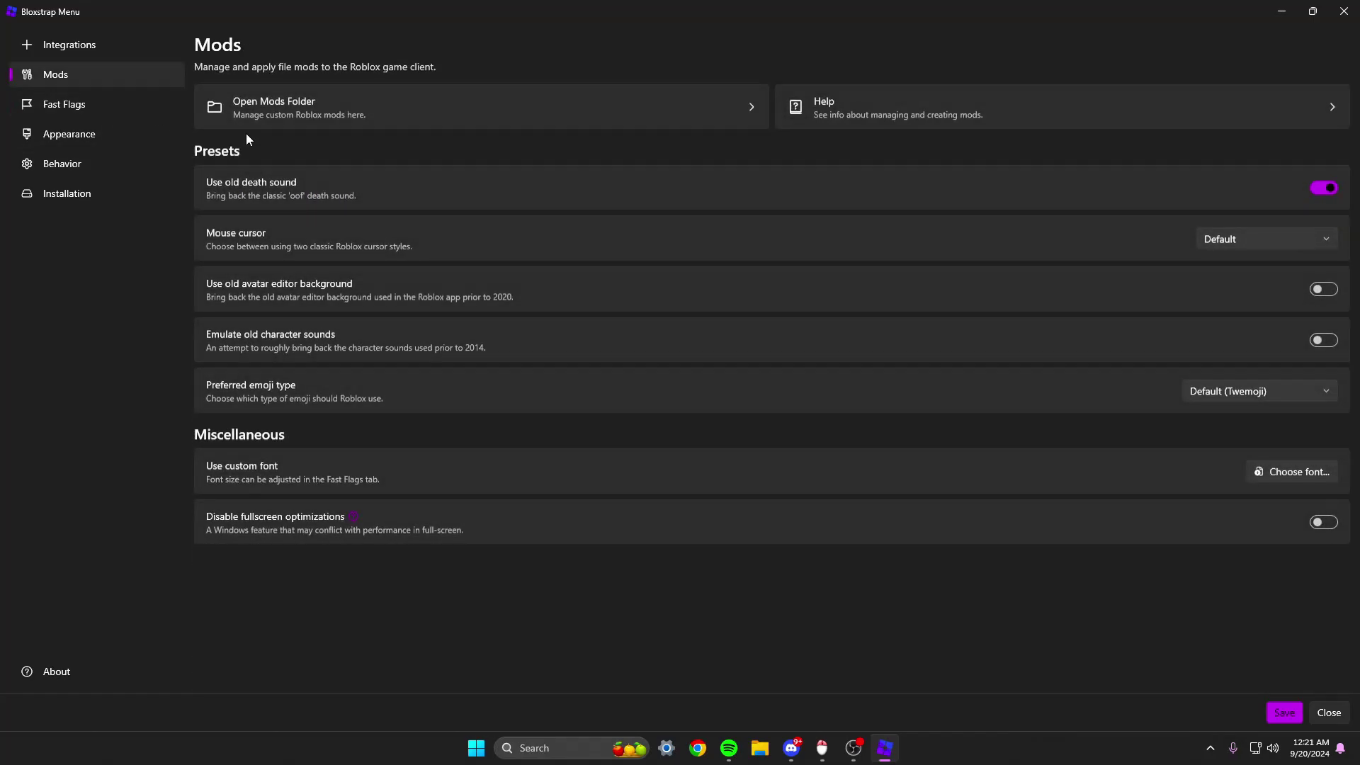
{"action": "left_click", "coordinate": [516, 106]}
{"action": "double_click", "coordinate": [503, 271]}
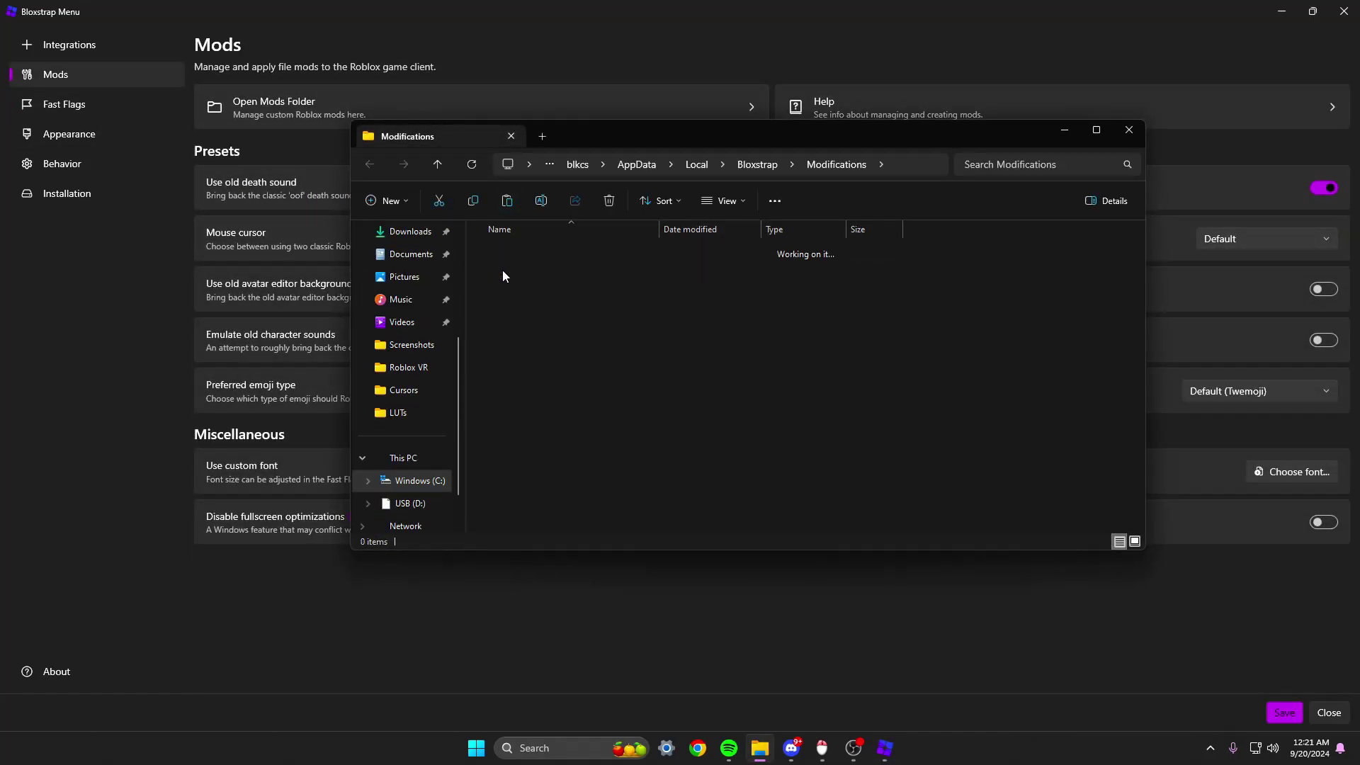
{"action": "double_click", "coordinate": [527, 288]}
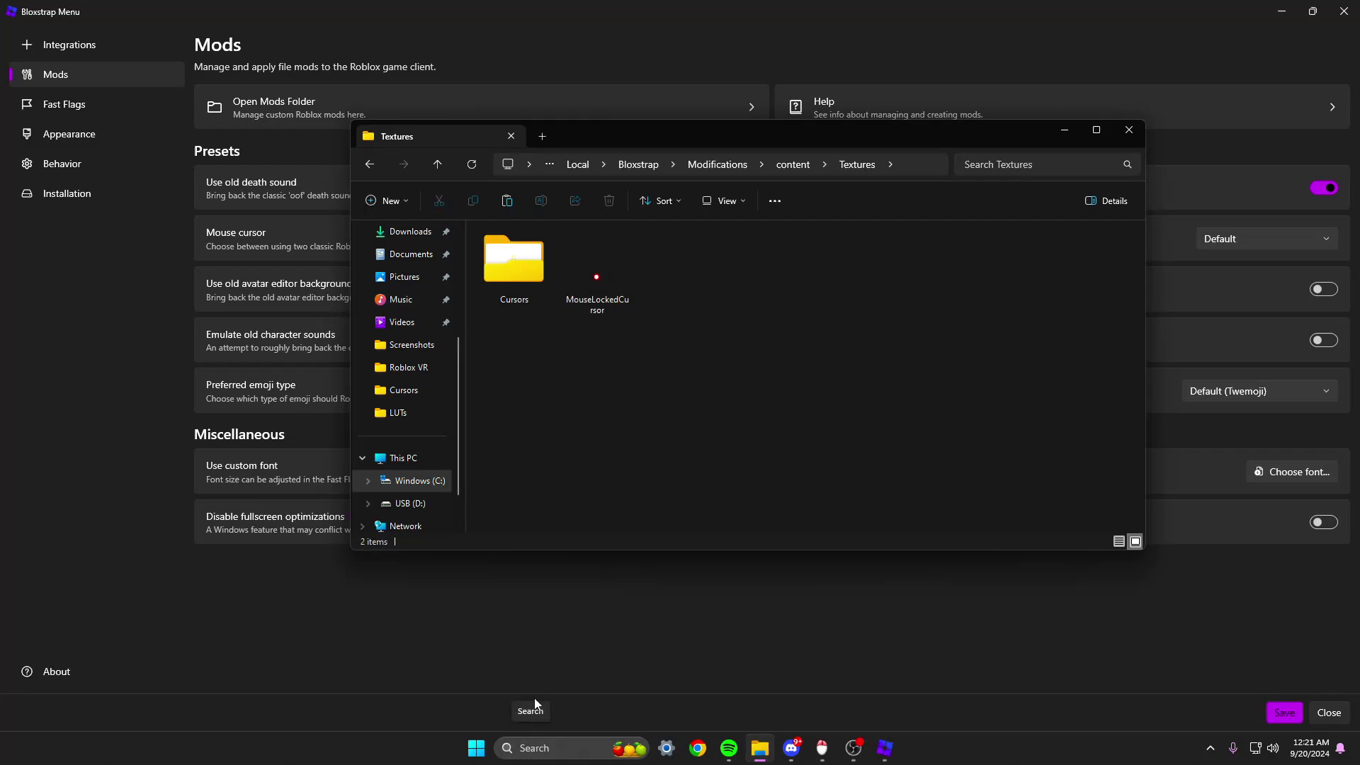
Move back and forth between the Modifications, content and Textures folders, ending inside Textures.
{"action": "key", "text": "alt+Up"}
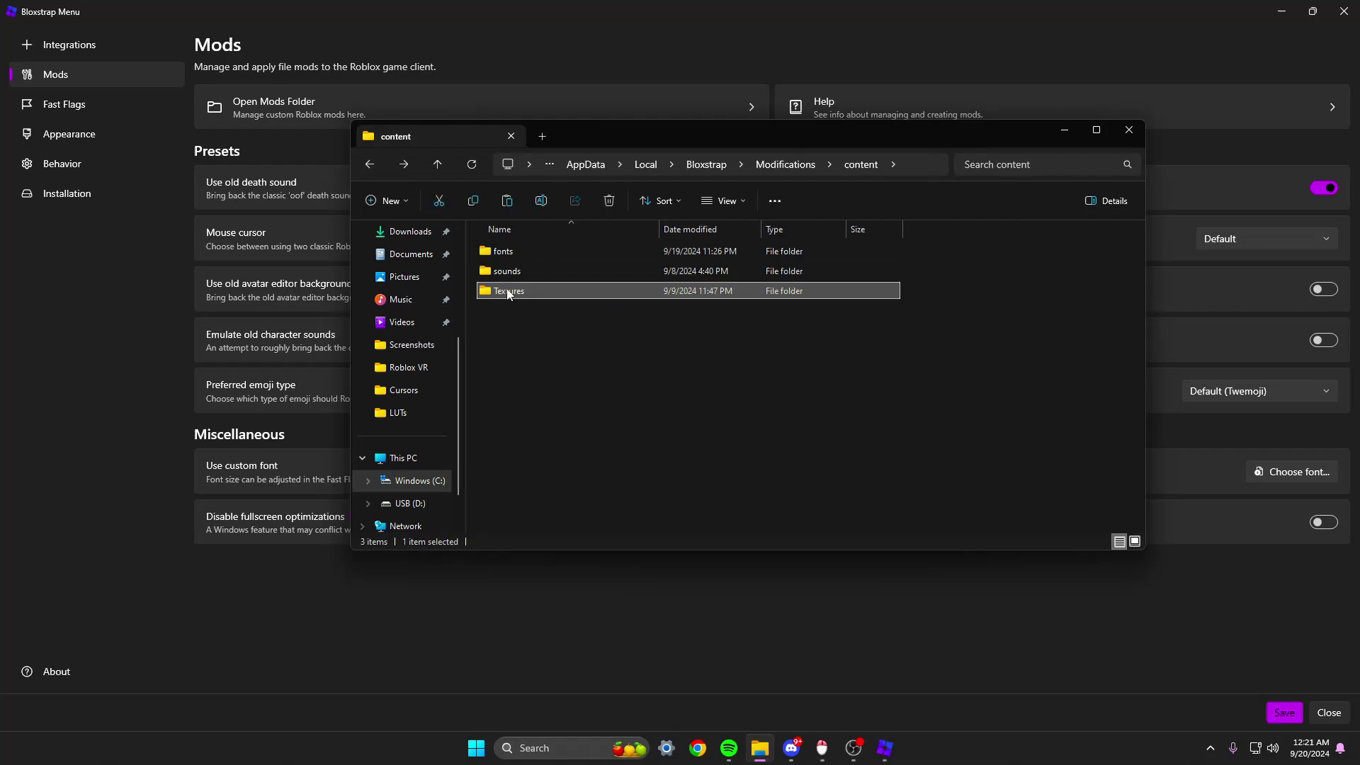
{"action": "double_click", "coordinate": [508, 293]}
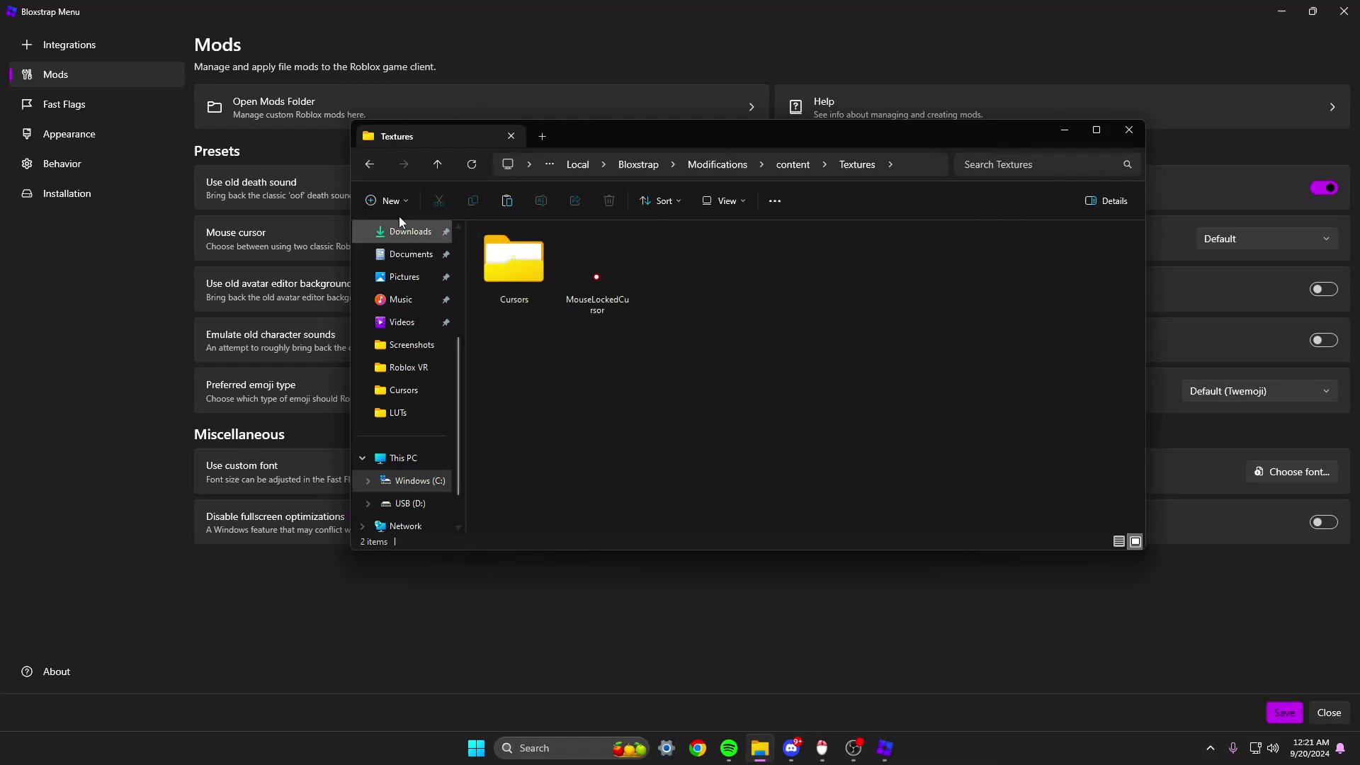
{"action": "left_click", "coordinate": [371, 166]}
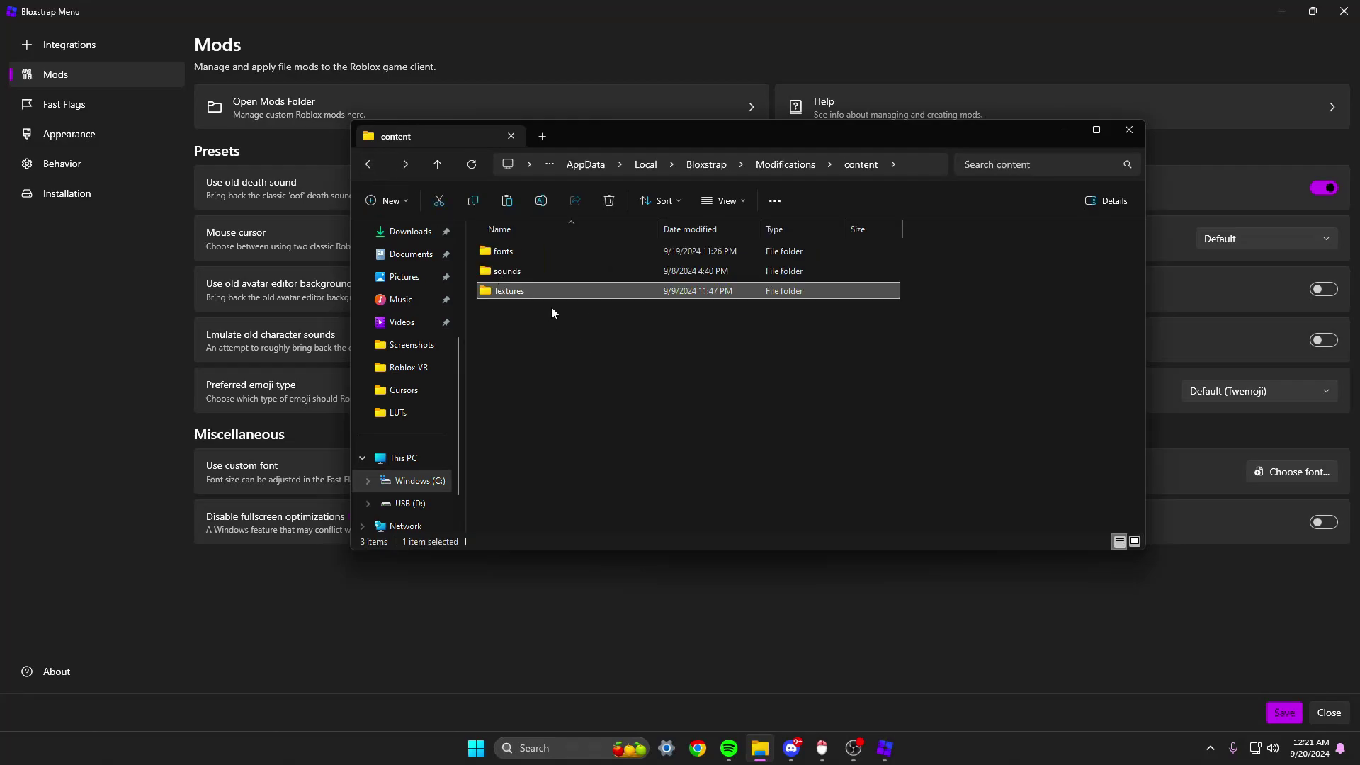
{"action": "double_click", "coordinate": [507, 292]}
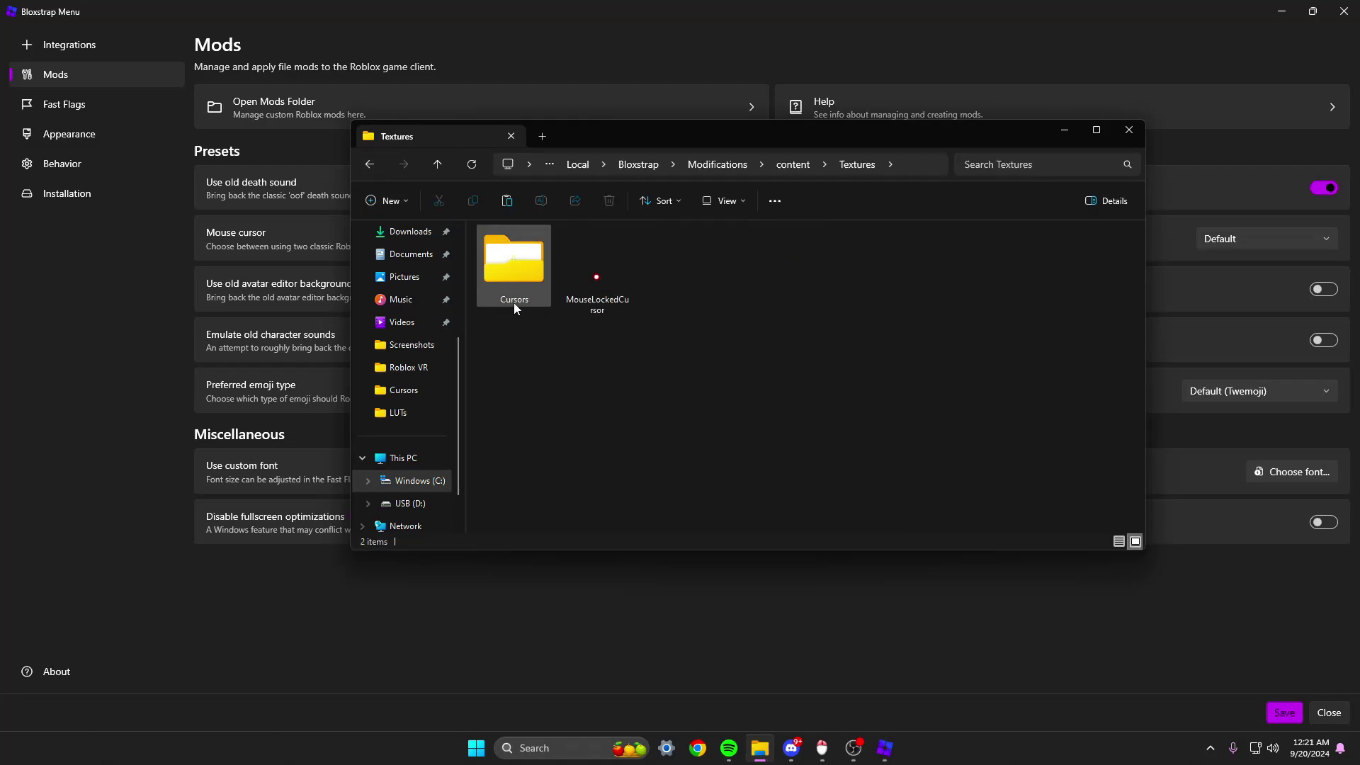
{"action": "left_click", "coordinate": [369, 164]}
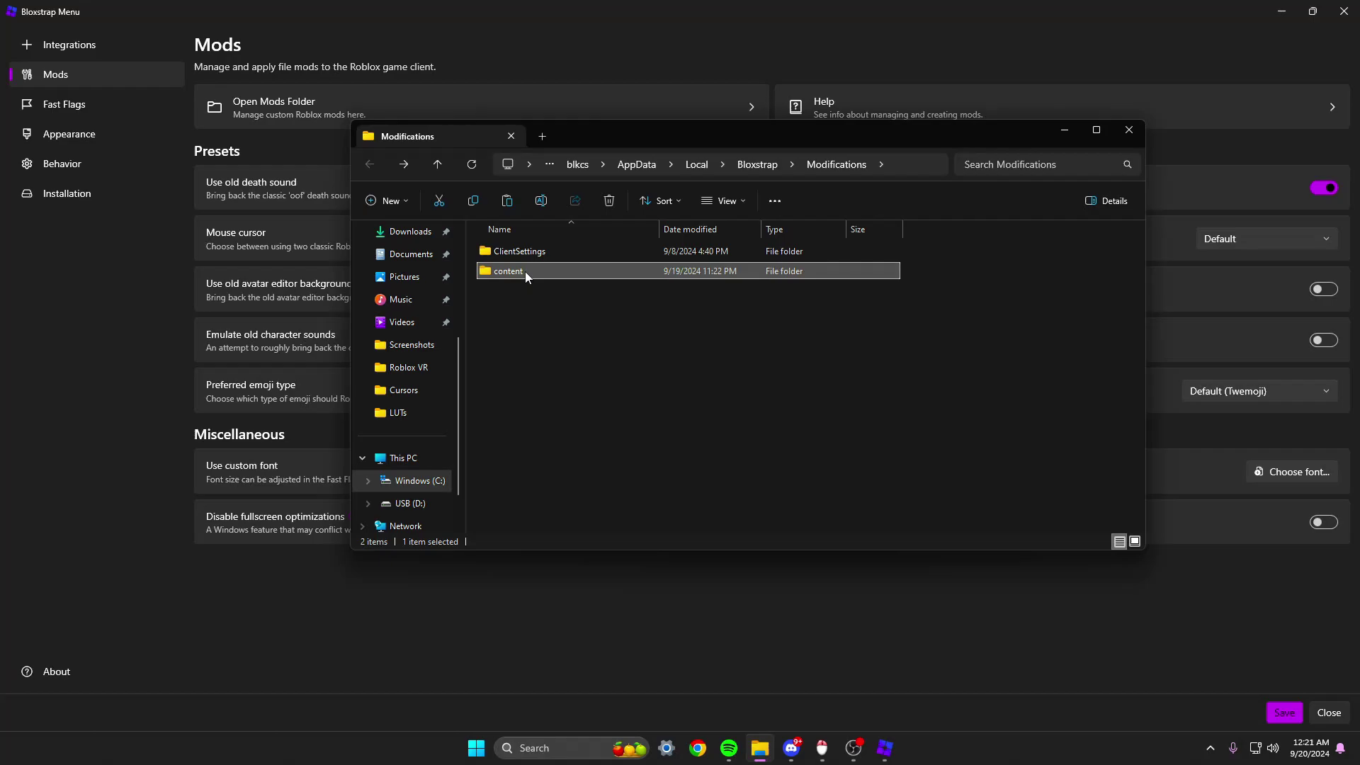
{"action": "double_click", "coordinate": [525, 271]}
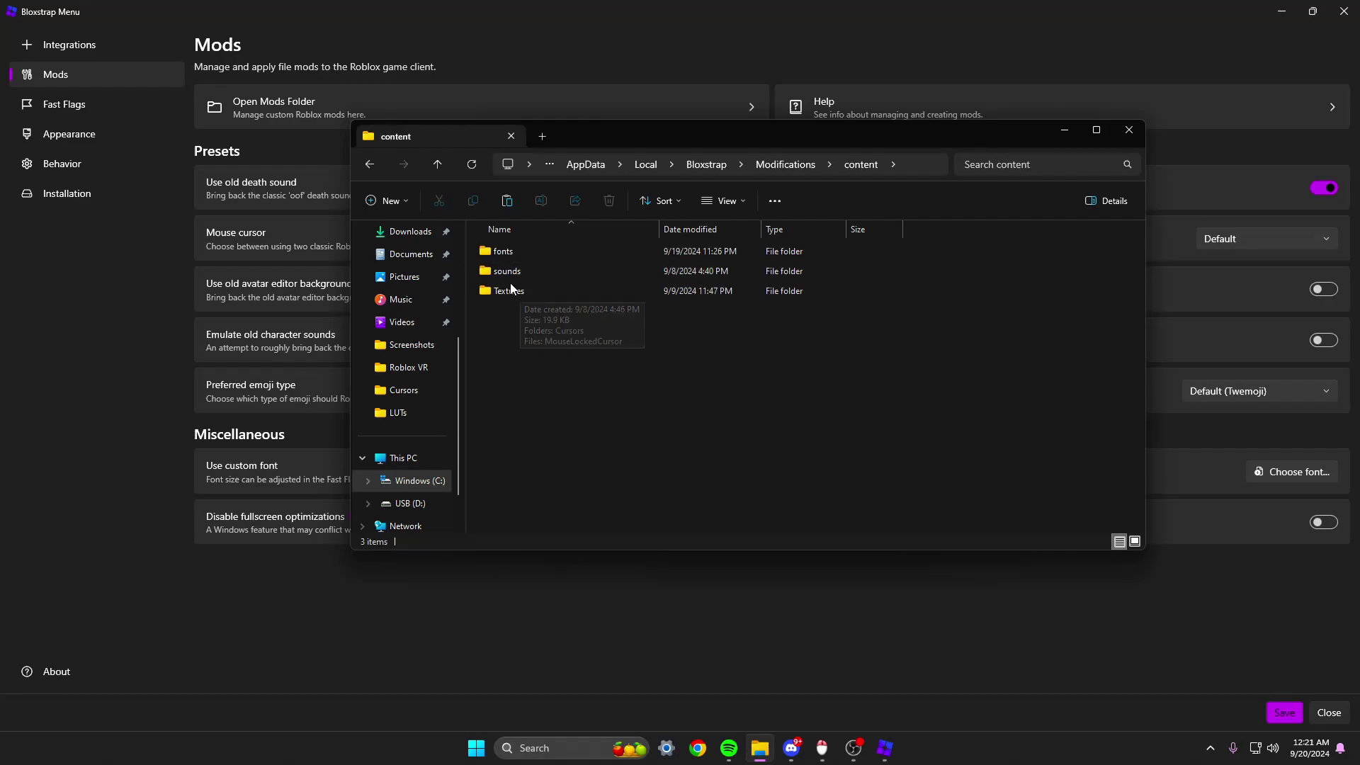
{"action": "left_click", "coordinate": [516, 291]}
{"action": "double_click", "coordinate": [516, 292]}
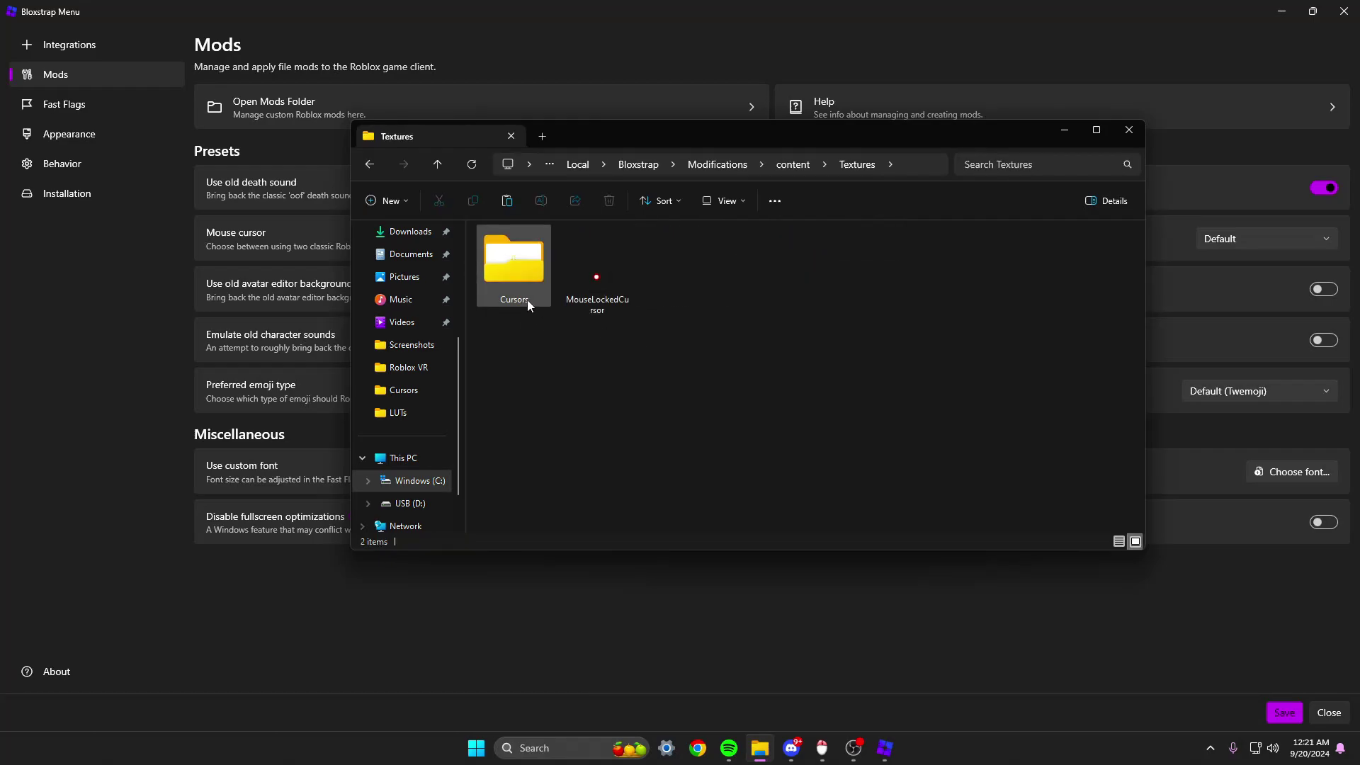
Browse into Cursors and KeyboardMouse, then return to the Textures folder.
{"action": "double_click", "coordinate": [521, 278]}
{"action": "double_click", "coordinate": [547, 296]}
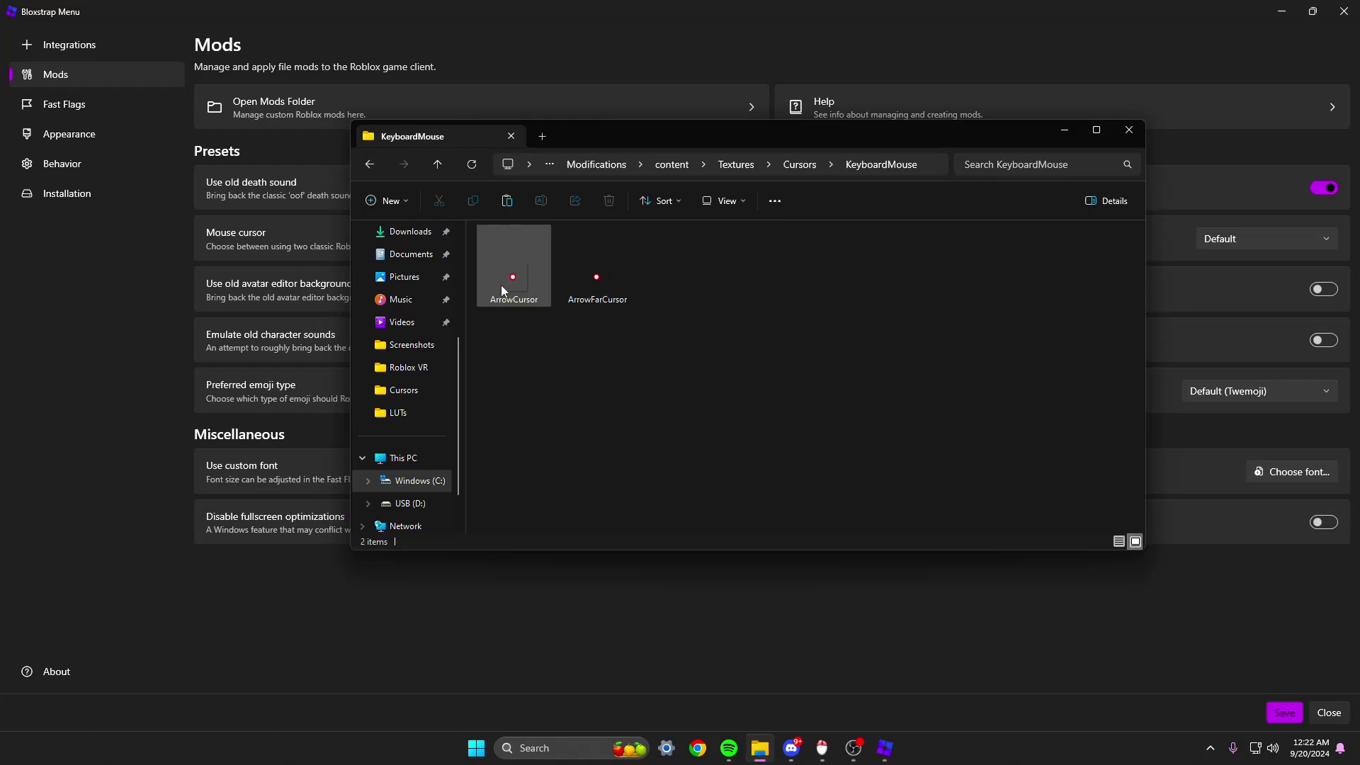
{"action": "left_click", "coordinate": [368, 165]}
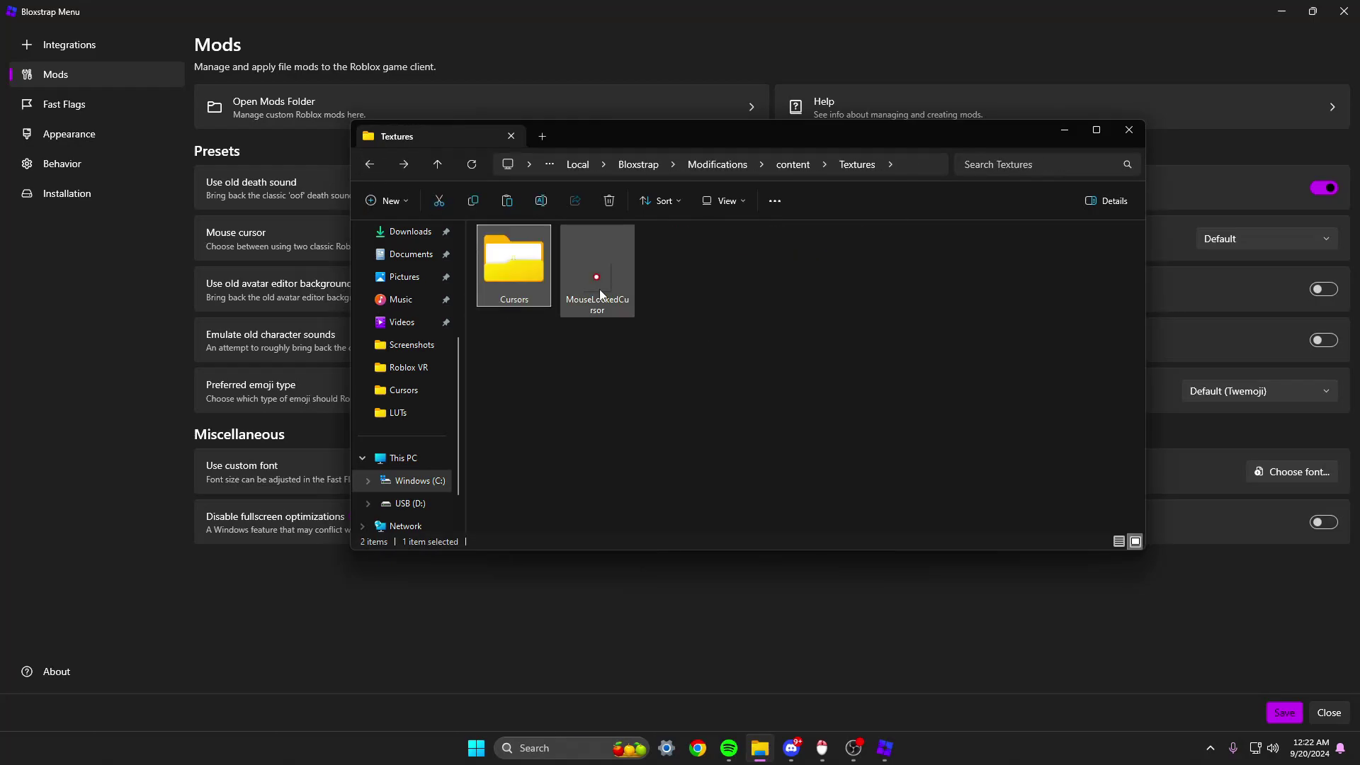